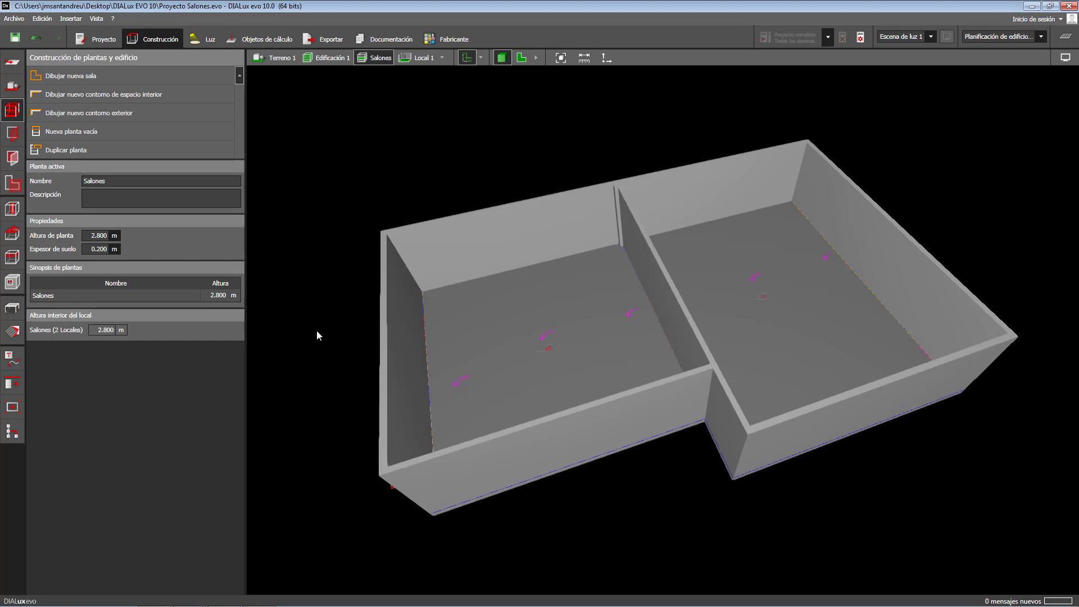
- Orbit the DIALux model, then switch it to the 2D floor plan view
{"action": "left_click_drag", "start_coordinate": [316, 330], "coordinate": [321, 359]}
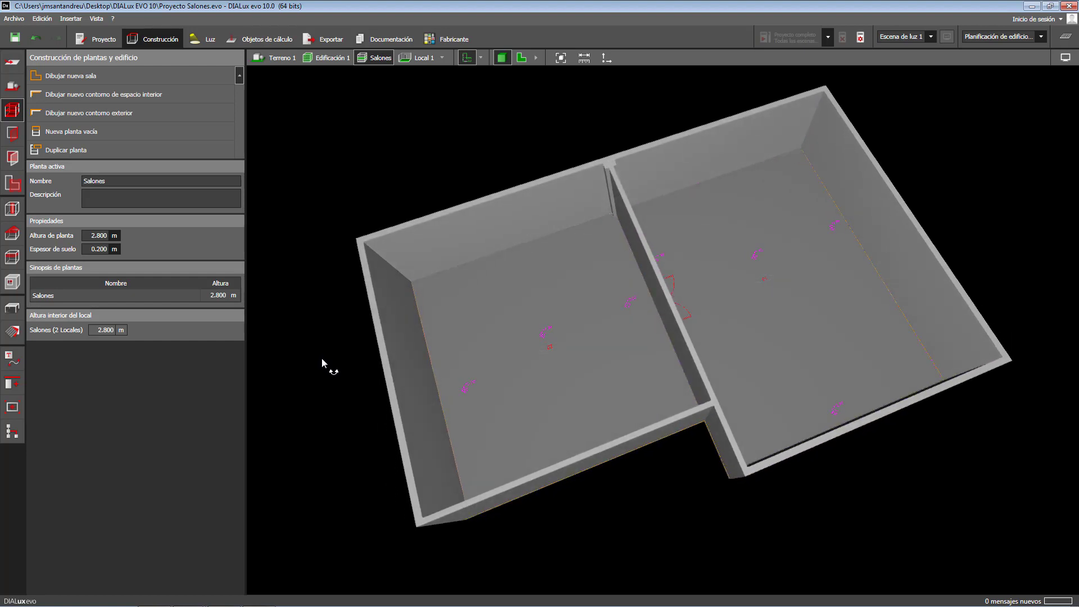
{"action": "left_click_drag", "start_coordinate": [322, 359], "coordinate": [322, 334]}
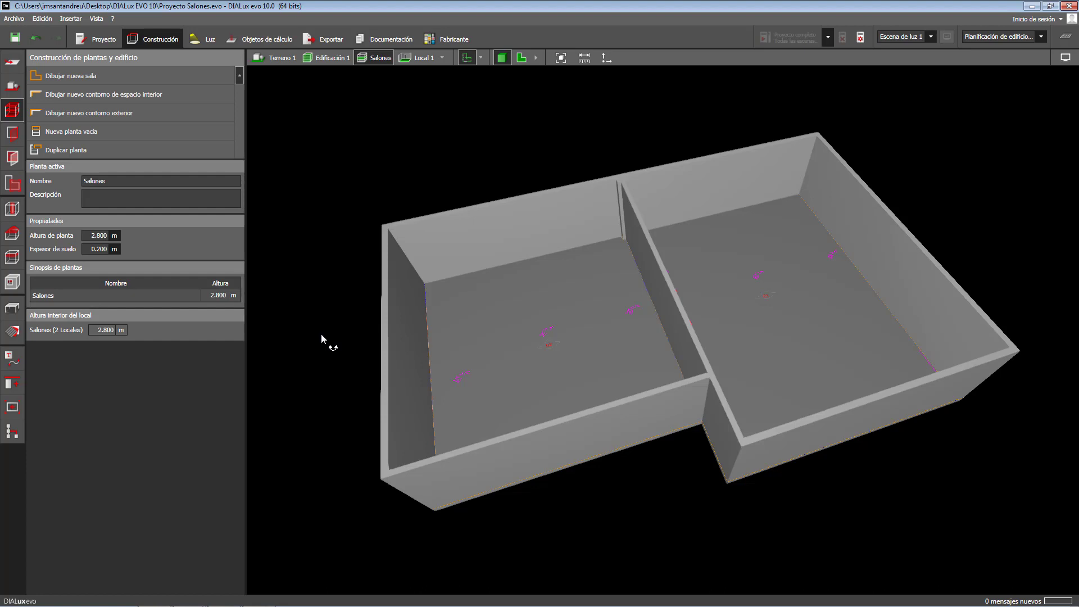
{"action": "left_click", "coordinate": [520, 61]}
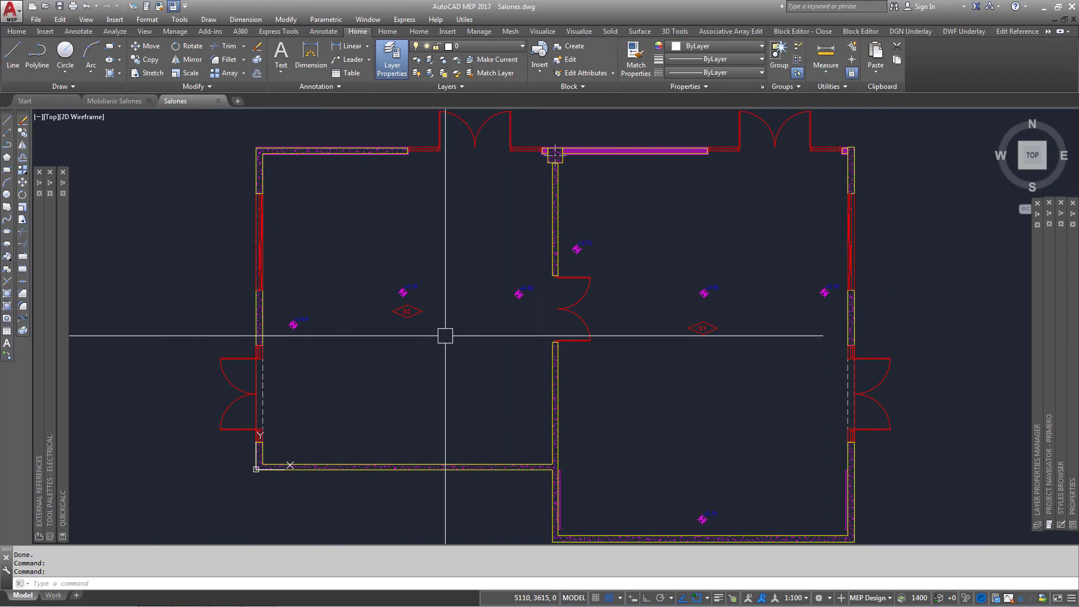
- Copy all Mobiliario Salones furniture with COPYBASE at base point 0,0,0, then return to Salones
{"action": "left_click", "coordinate": [120, 102]}
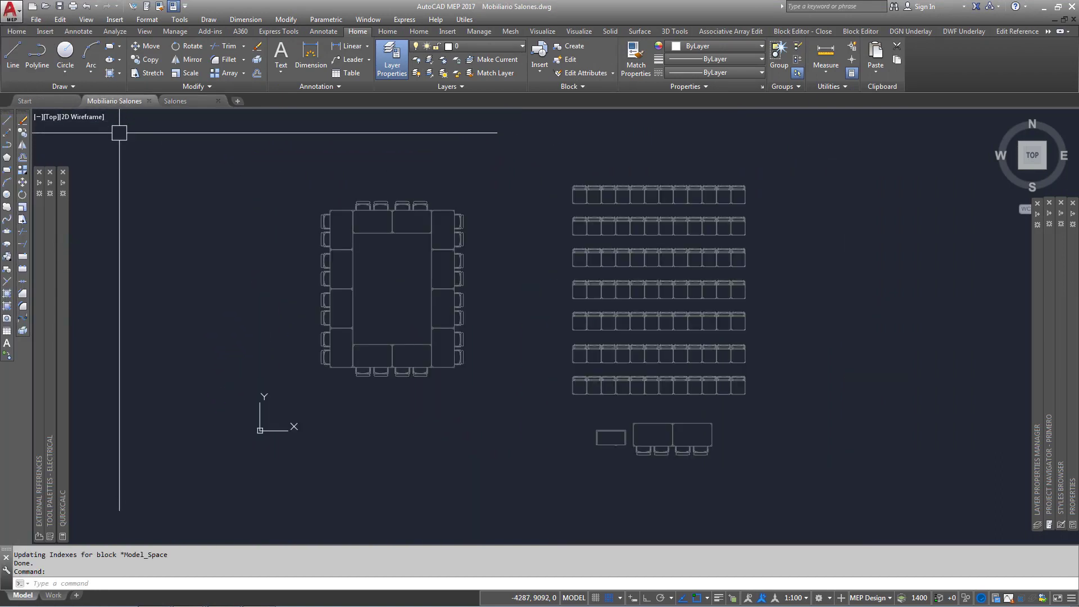
{"action": "left_click", "coordinate": [143, 164]}
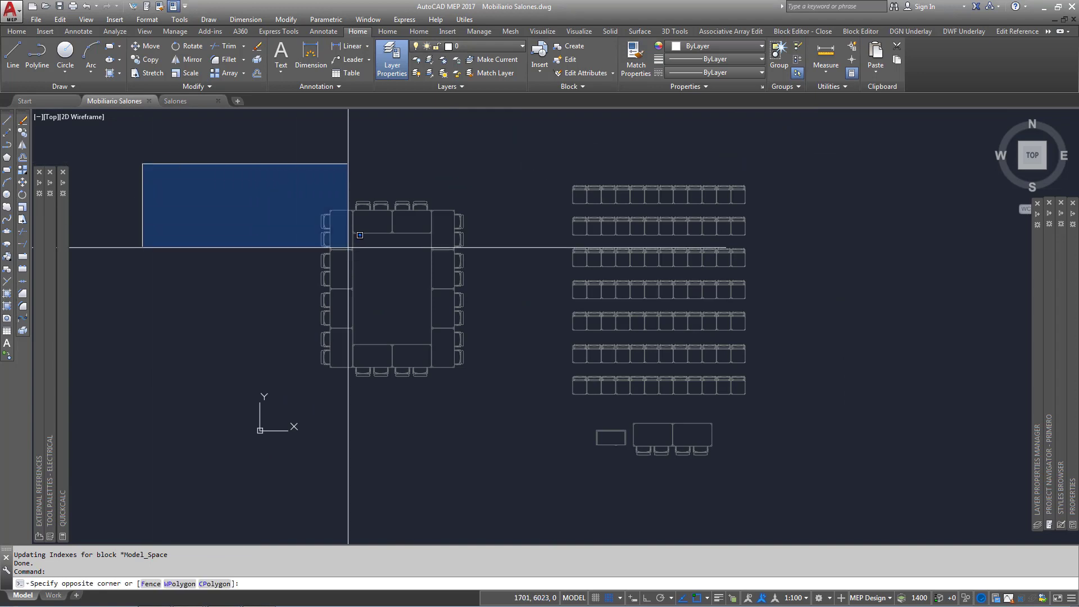
{"action": "left_click", "coordinate": [795, 477]}
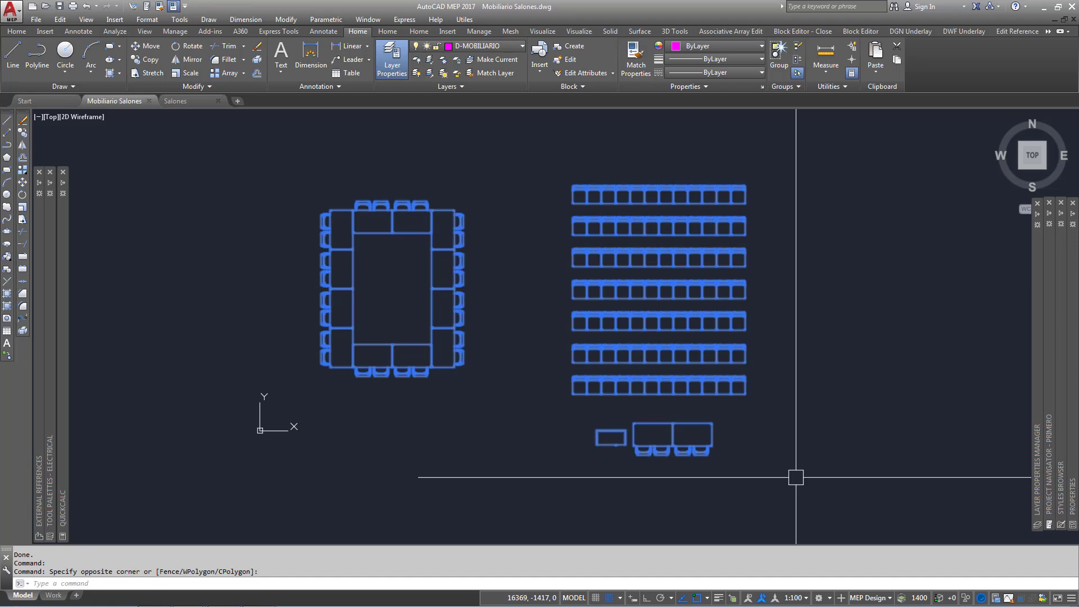
{"action": "type", "text": "COPY"}
{"action": "type", "text": "BASE"}
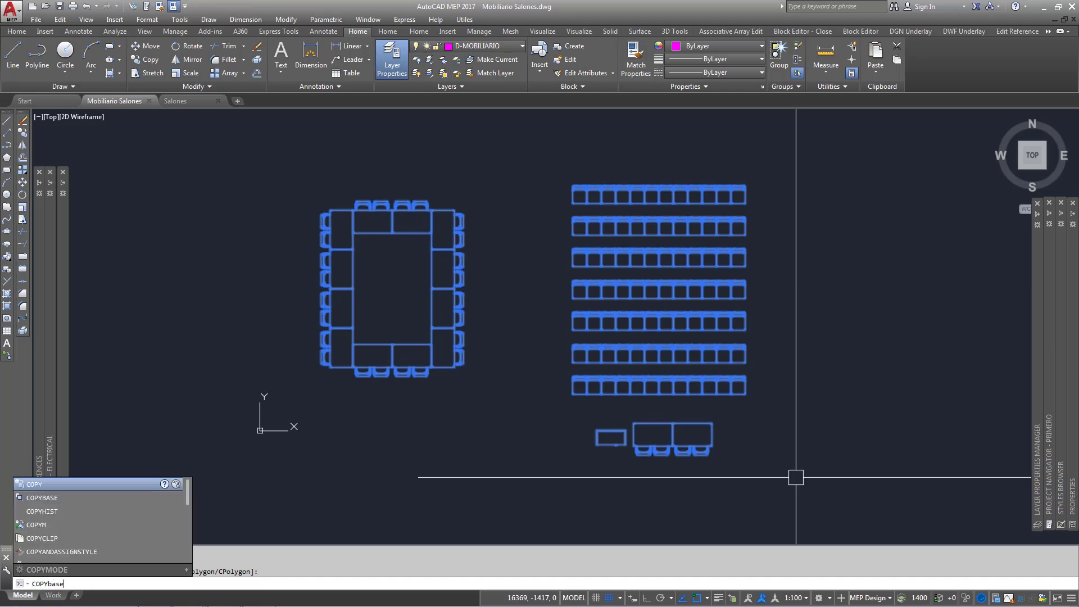
{"action": "key", "text": "Return"}
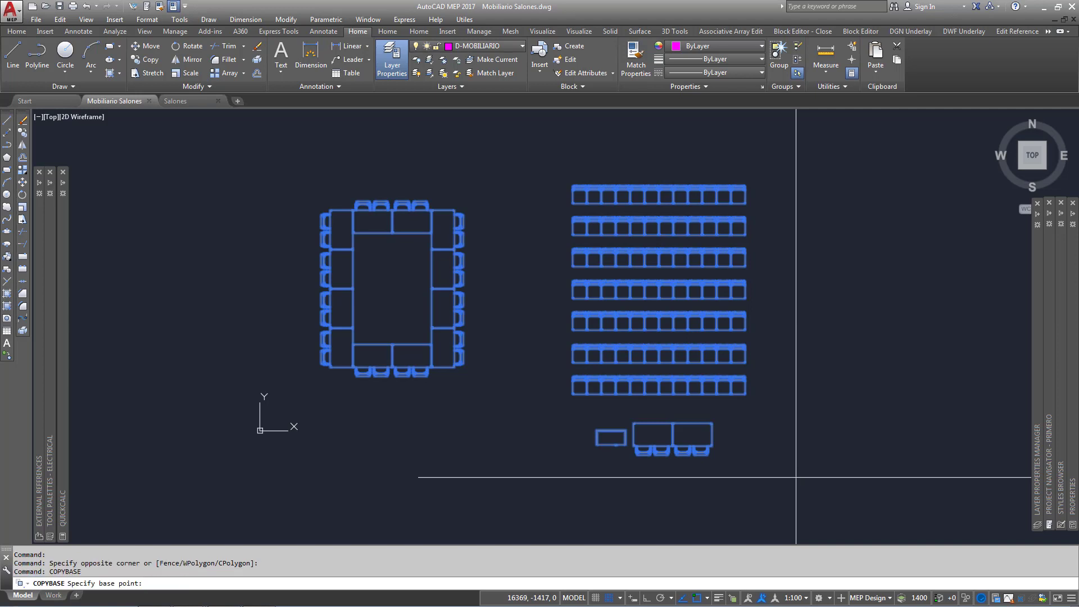
{"action": "type", "text": "0,0"}
{"action": "type", "text": ",0"}
{"action": "key", "text": "Return"}
{"action": "key", "text": "Escape"}
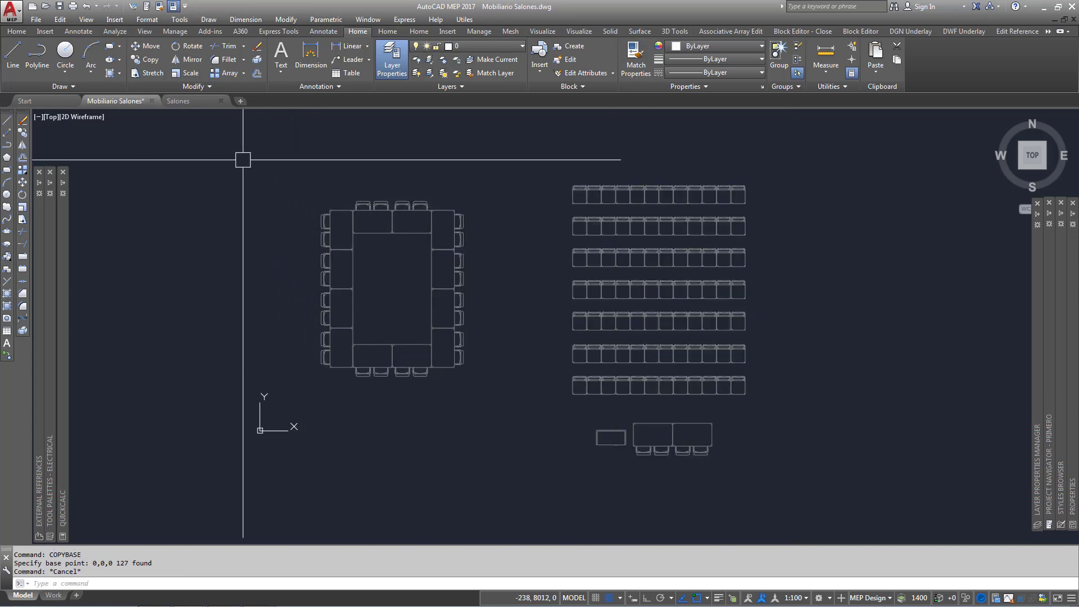
{"action": "left_click", "coordinate": [196, 104]}
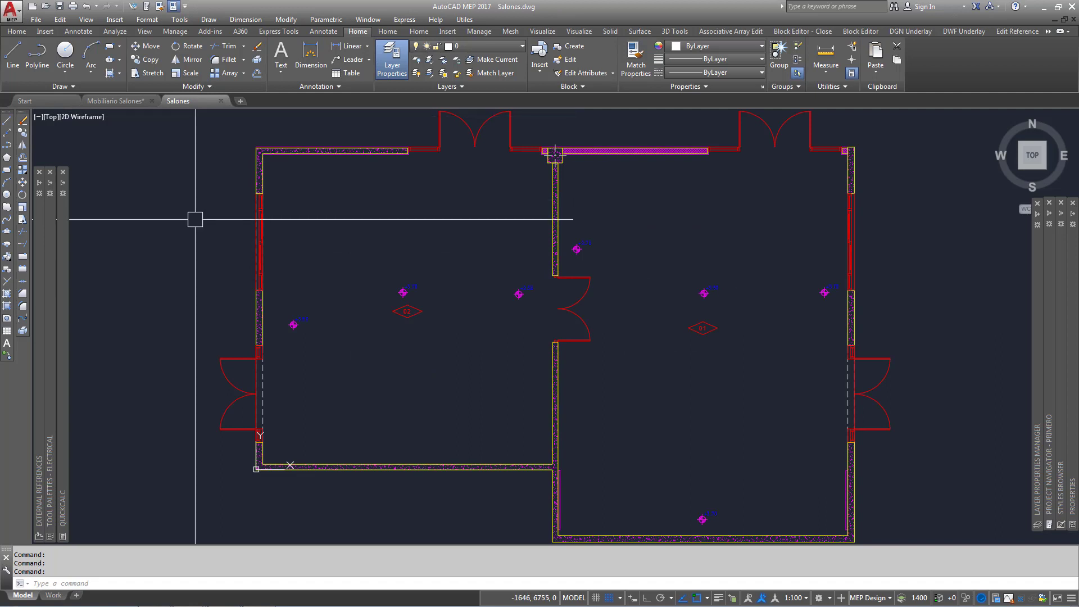
- Paste the copied furniture into Salones.dwg at 0,0,0 and save the drawing
{"action": "key", "text": "ctrl+v"}
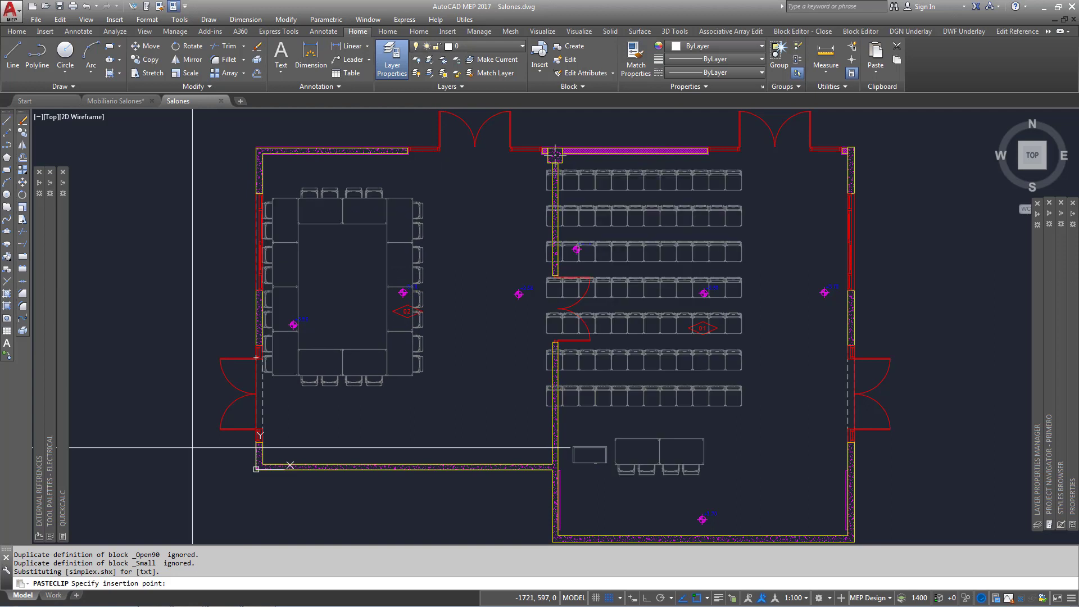
{"action": "type", "text": "0,0,"}
{"action": "type", "text": "0"}
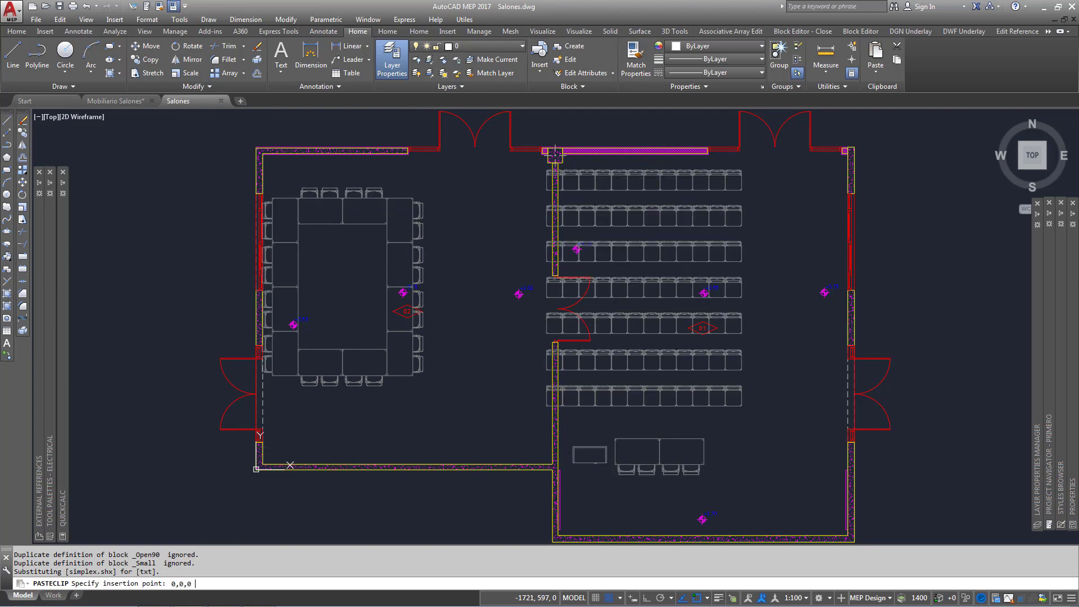
{"action": "key", "text": "Return"}
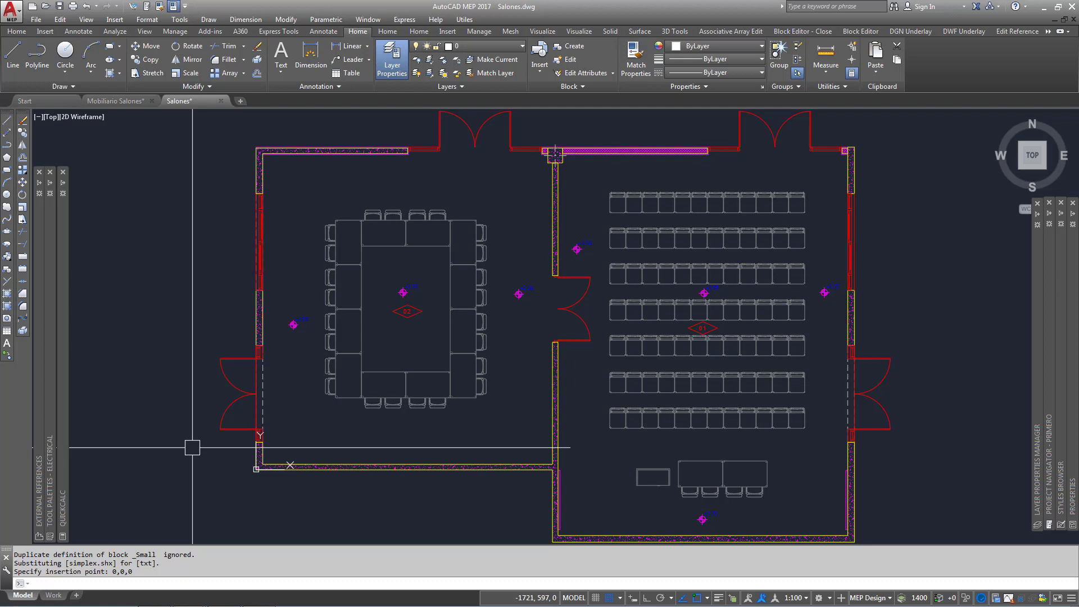
{"action": "left_click", "coordinate": [60, 8]}
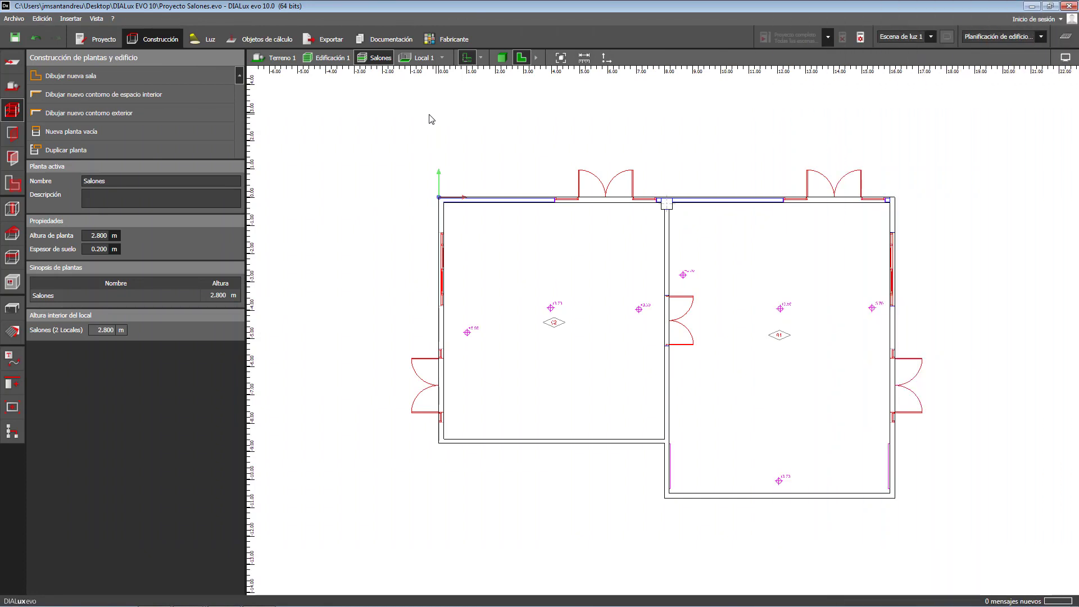
- In the Planos panel, choose Actualizar on the Salones plan thumbnail
{"action": "left_click", "coordinate": [12, 63]}
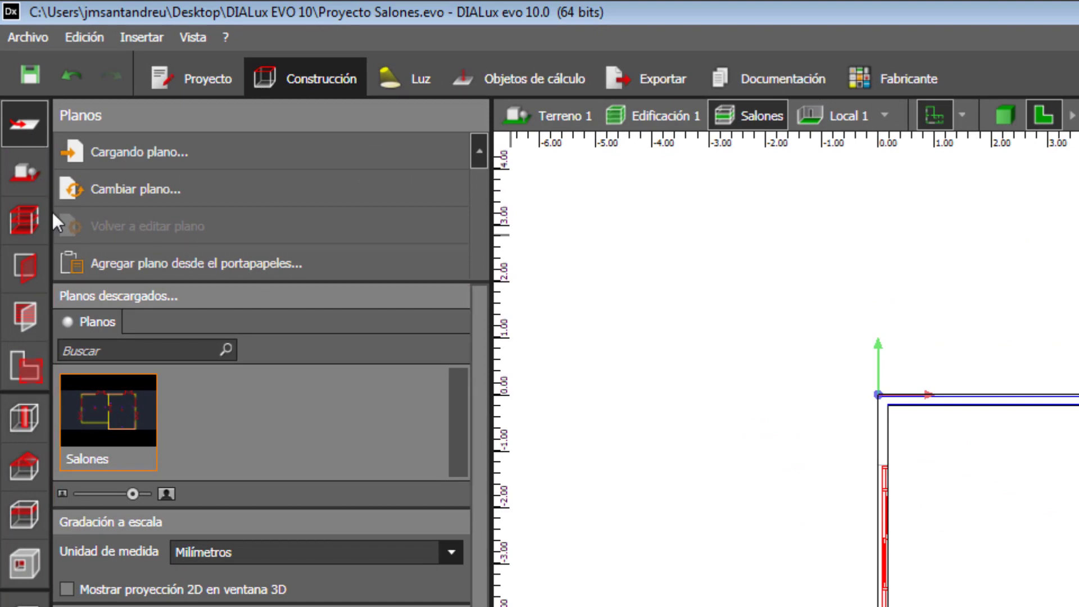
{"action": "right_click", "coordinate": [102, 430]}
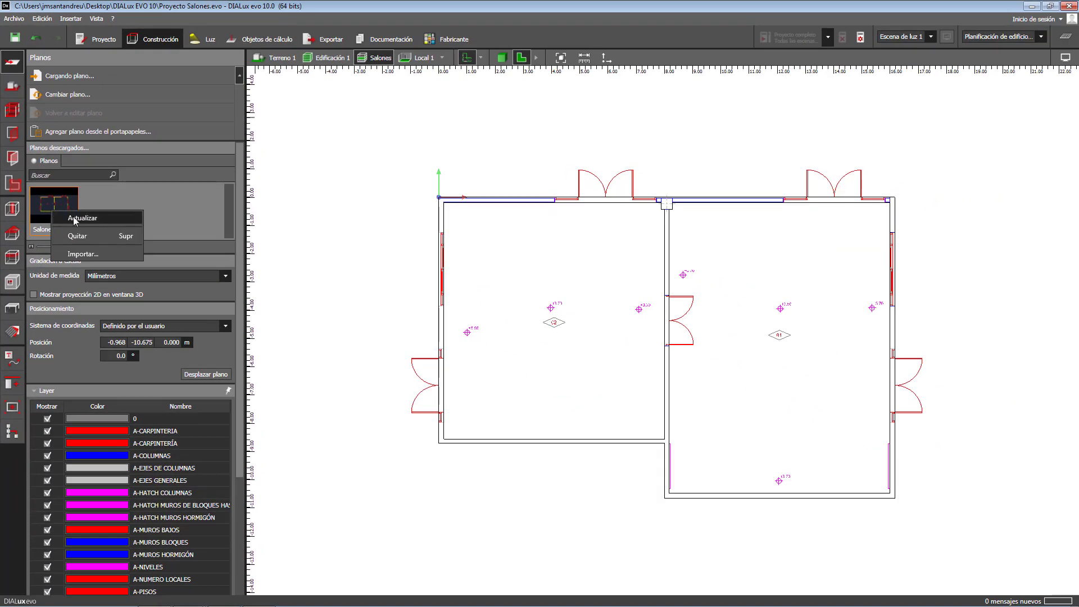
{"action": "left_click", "coordinate": [76, 217]}
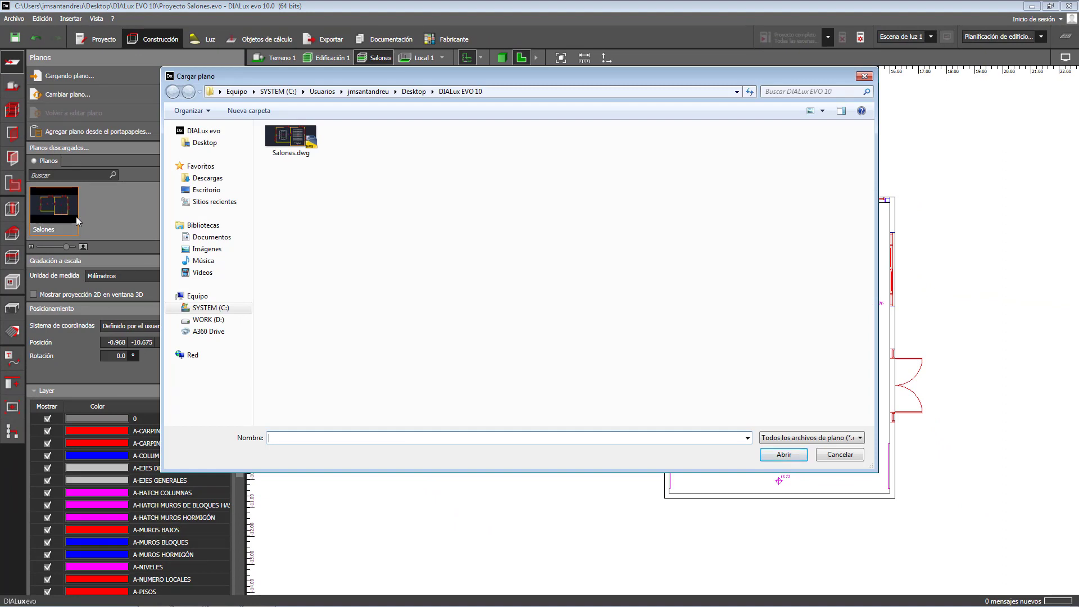
- Load Salones.dwg from the DIALux EVO 10 folder as the refreshed plan
{"action": "mouse_move", "coordinate": [291, 139]}
{"action": "left_click", "coordinate": [284, 145]}
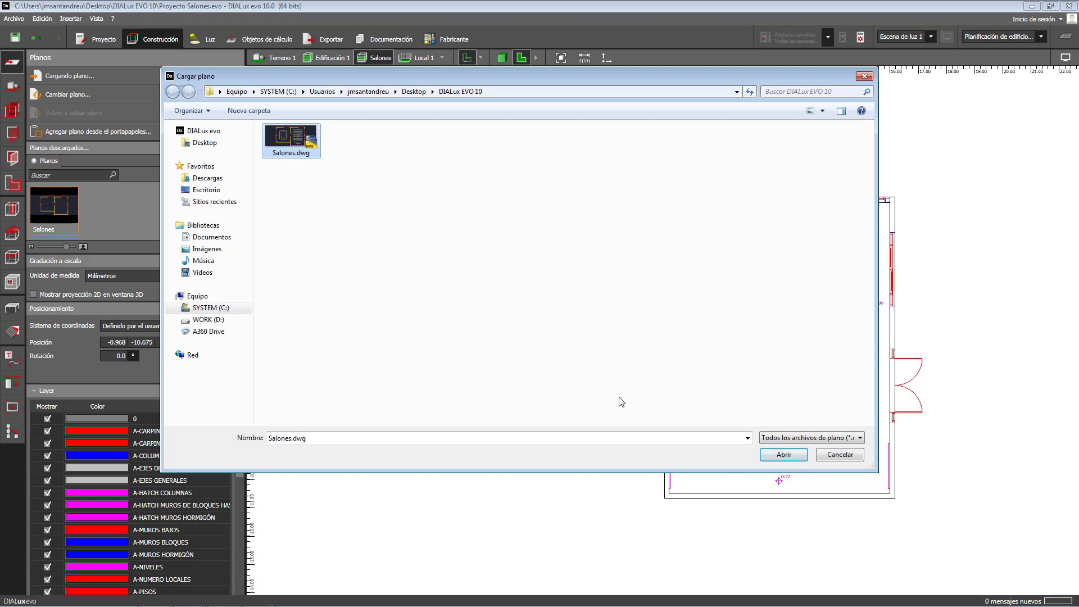
{"action": "left_click", "coordinate": [770, 459]}
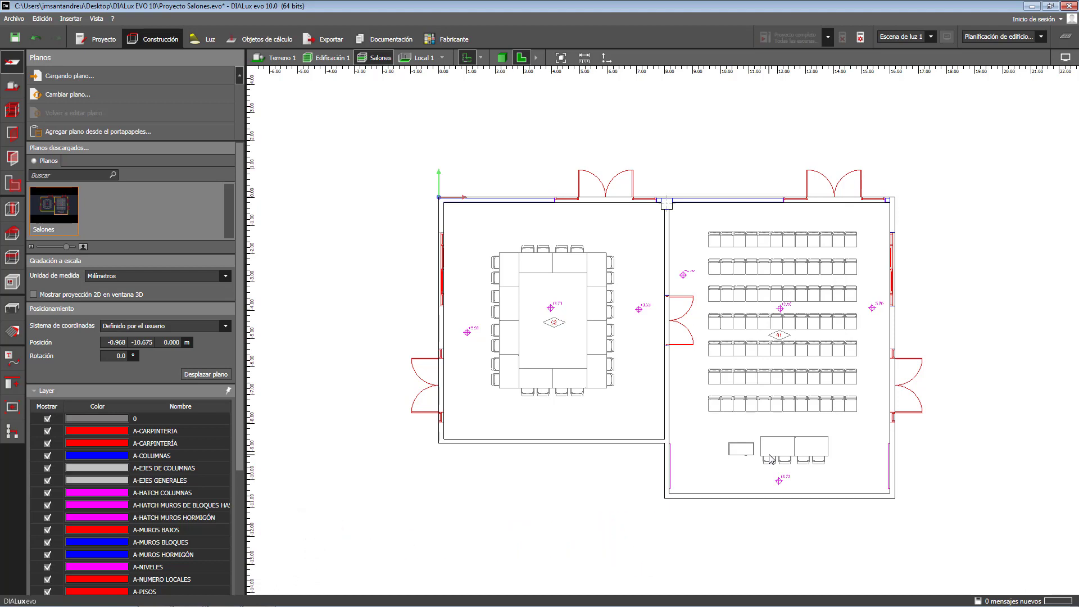
- Return to the 3D view and orbit to see the furniture outlines on both floors
{"action": "left_click", "coordinate": [502, 57]}
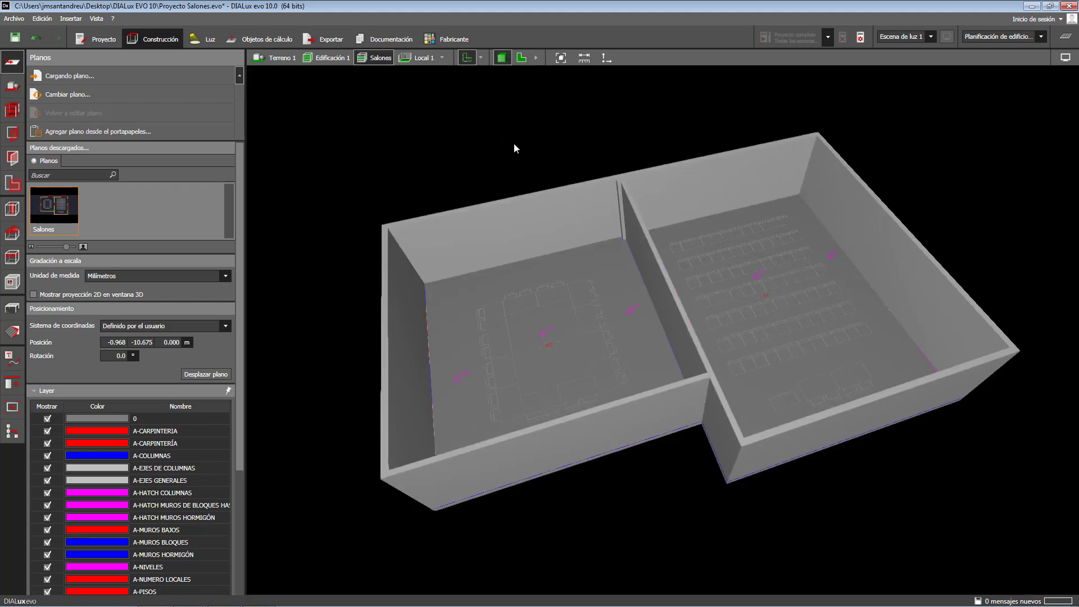
{"action": "middle_click_drag", "start_coordinate": [514, 142], "coordinate": [517, 161]}
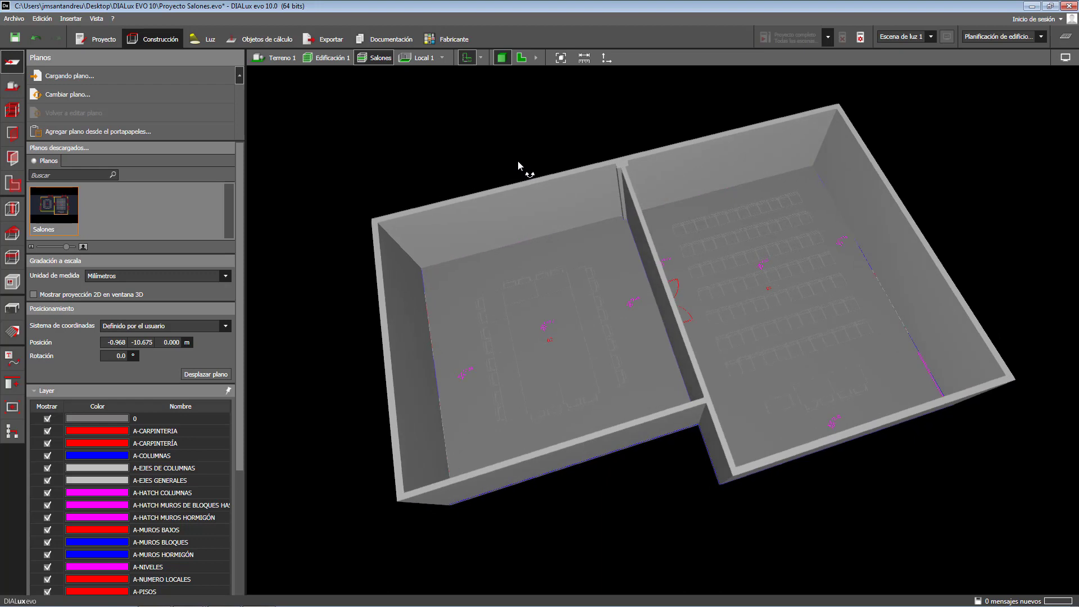